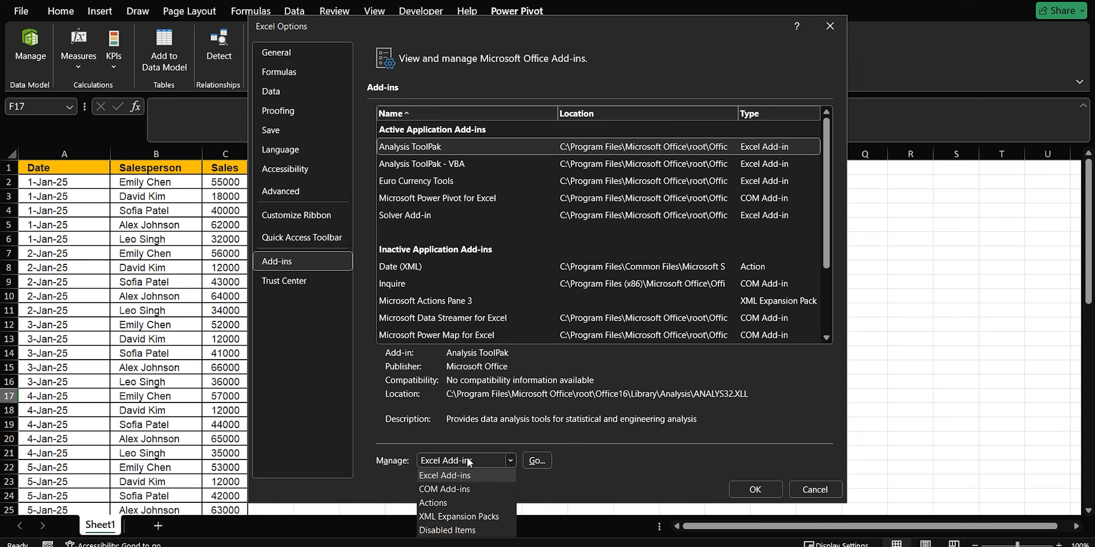
Step: Enable Microsoft Power Pivot for Excel among the COM add-ins and confirm
{"action": "left_click", "coordinate": [460, 489]}
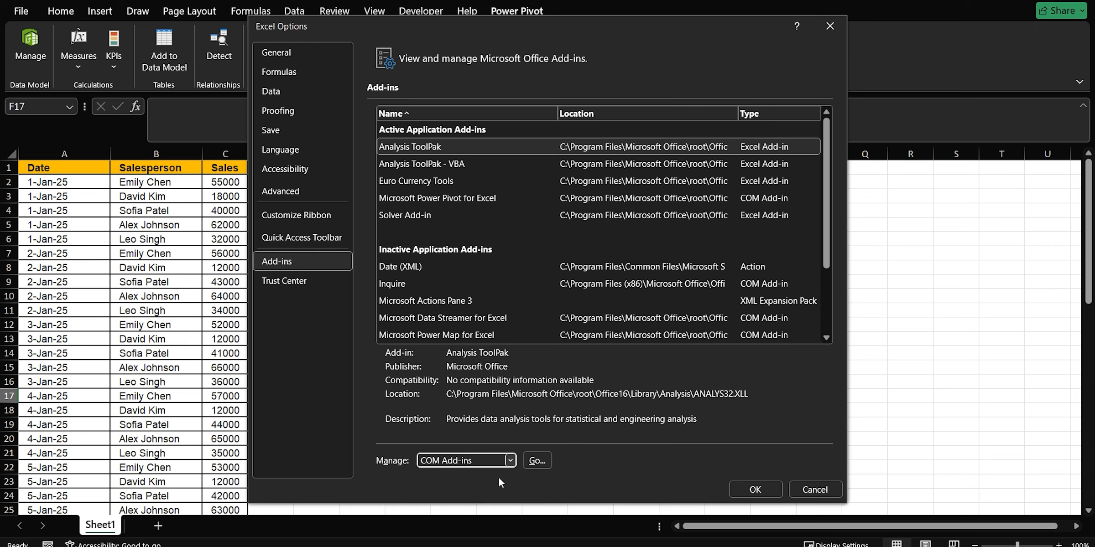
{"action": "left_click", "coordinate": [537, 460]}
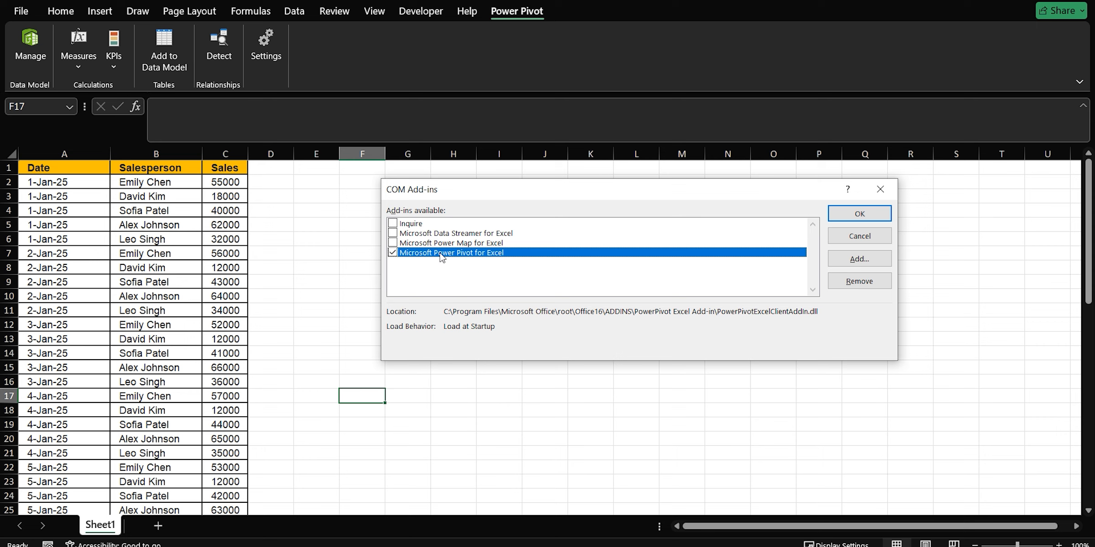
{"action": "left_click", "coordinate": [873, 212]}
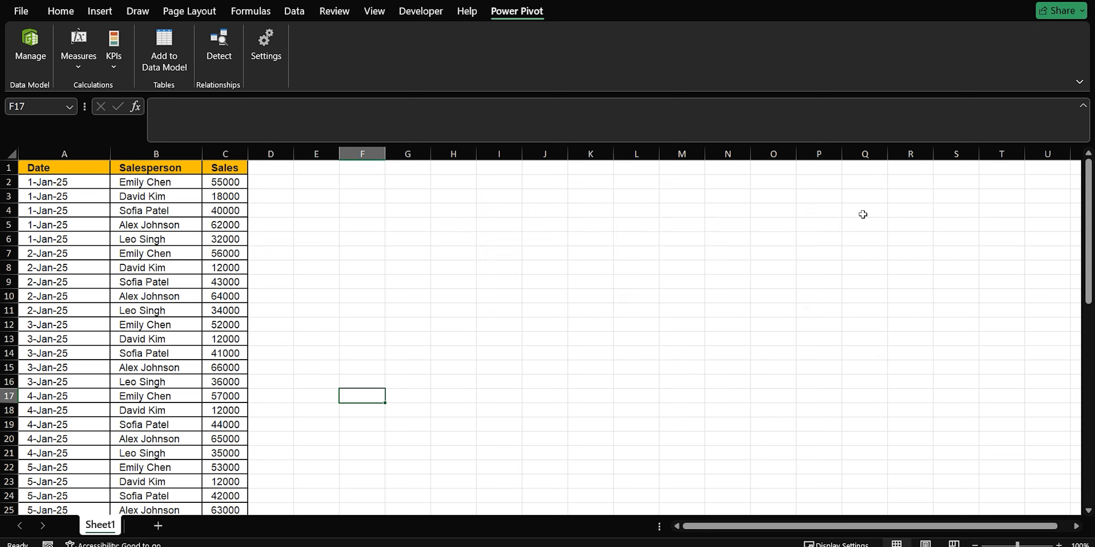
Step: Insert a PivotTable from Sheet1 A1:C56 on a new worksheet, adding the data to the Data Model, and place Salesperson in the rows
{"action": "left_click", "coordinate": [76, 13]}
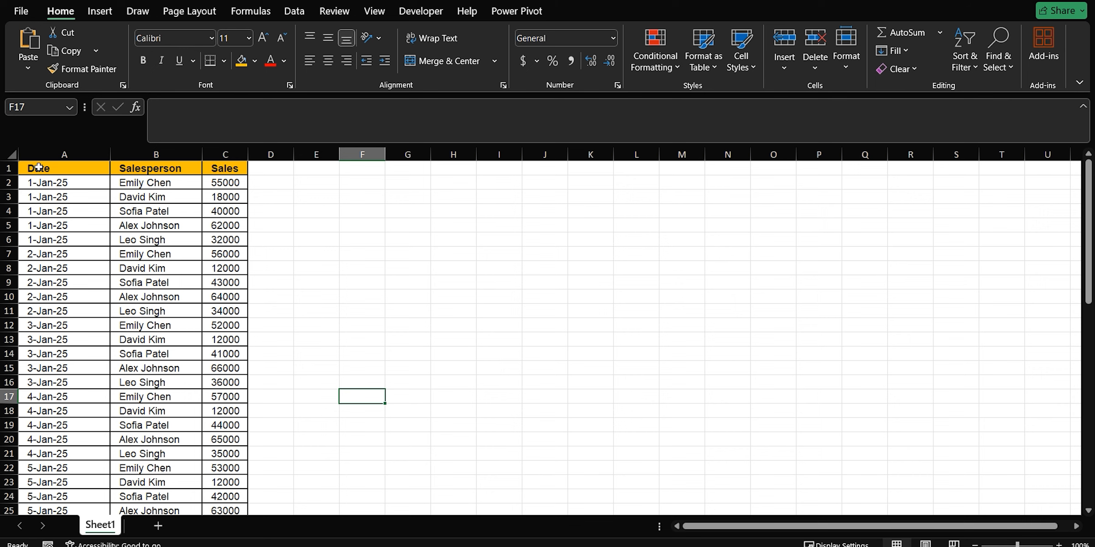
{"action": "left_click_drag", "start_coordinate": [39, 168], "coordinate": [242, 488]}
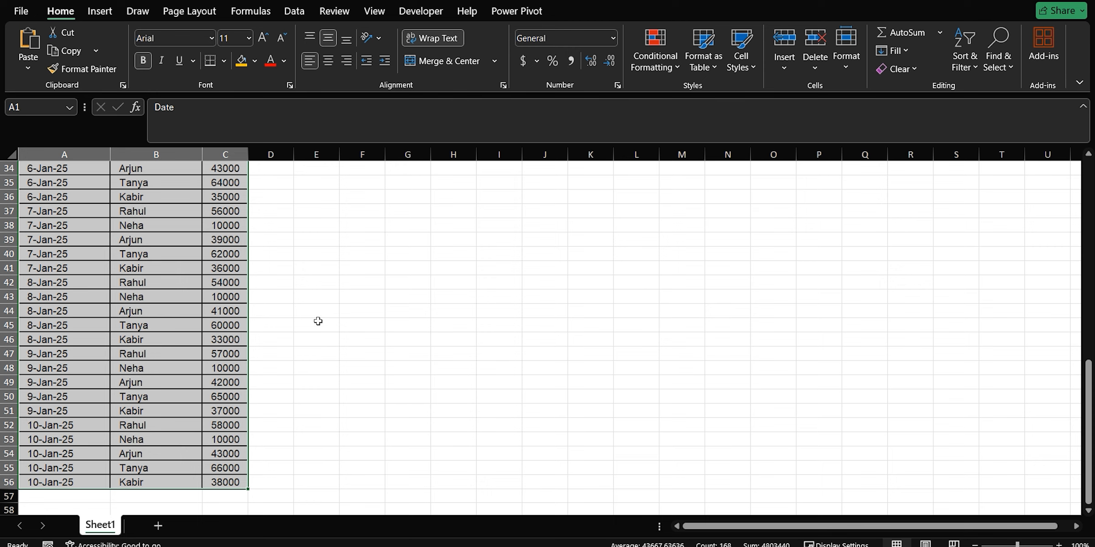
{"action": "left_click", "coordinate": [99, 11]}
{"action": "left_click", "coordinate": [38, 64]}
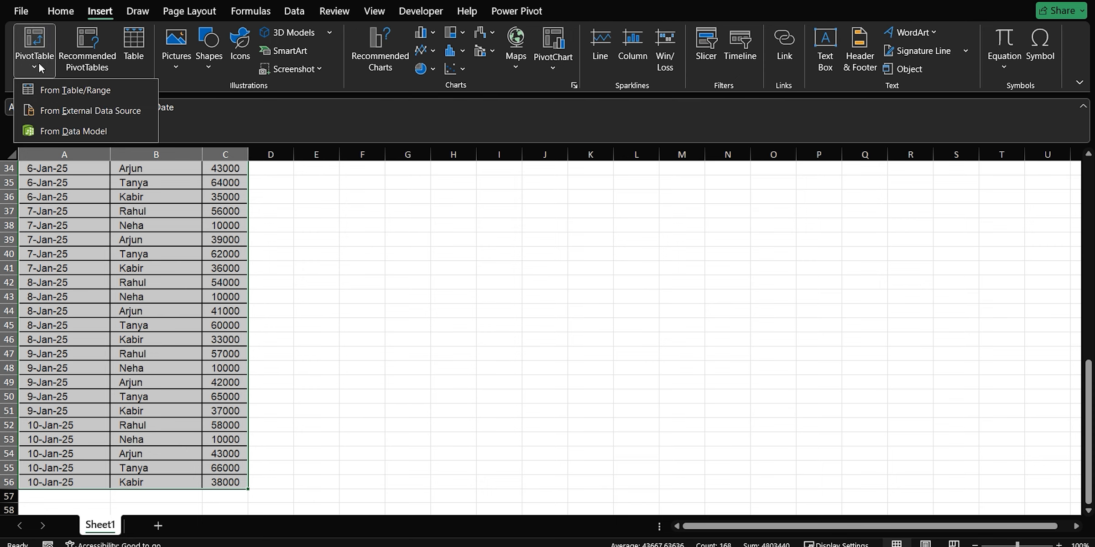
{"action": "left_click", "coordinate": [42, 90]}
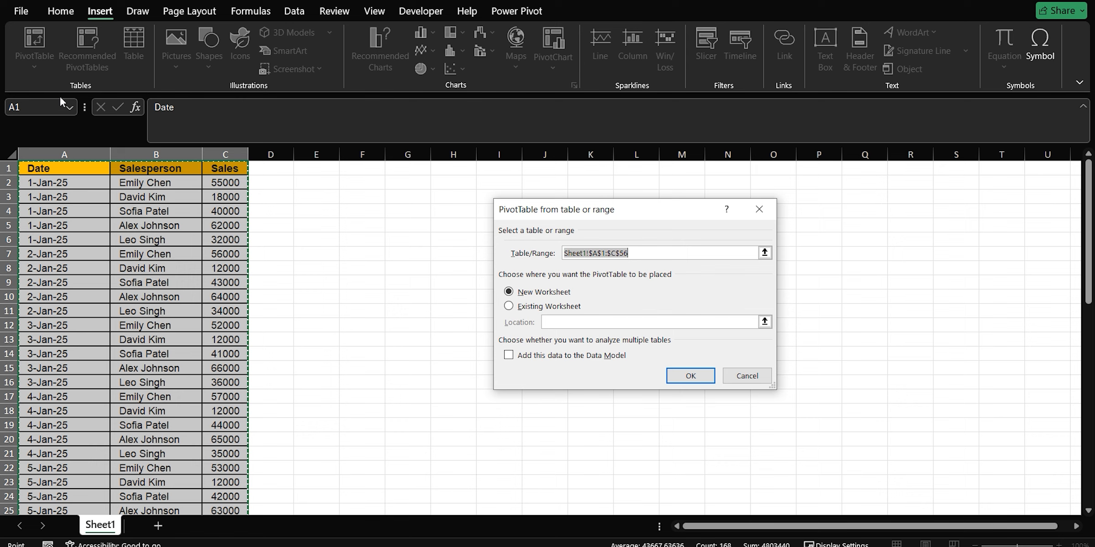
{"action": "left_click", "coordinate": [508, 355]}
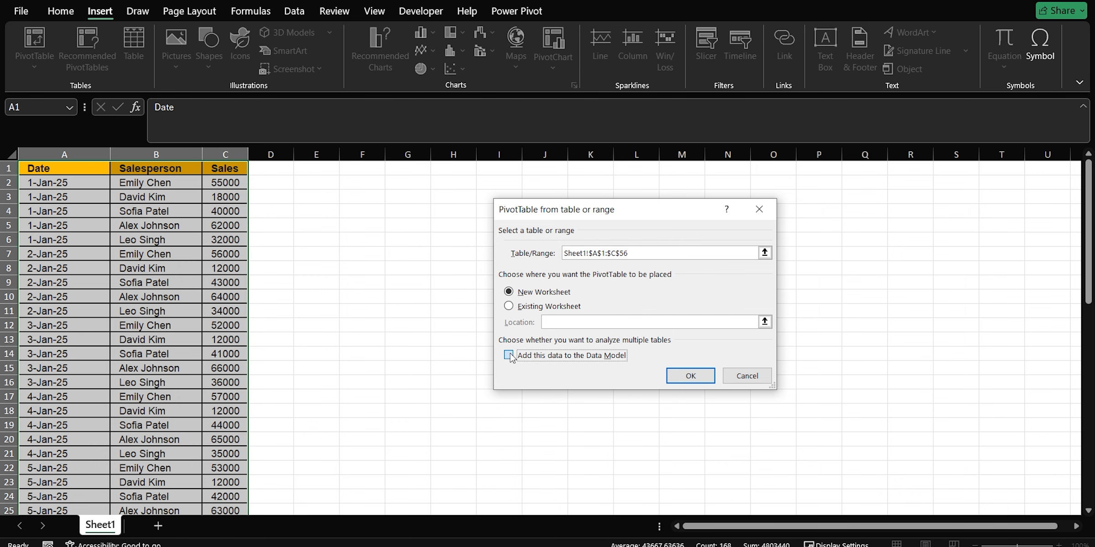
{"action": "left_click", "coordinate": [678, 377]}
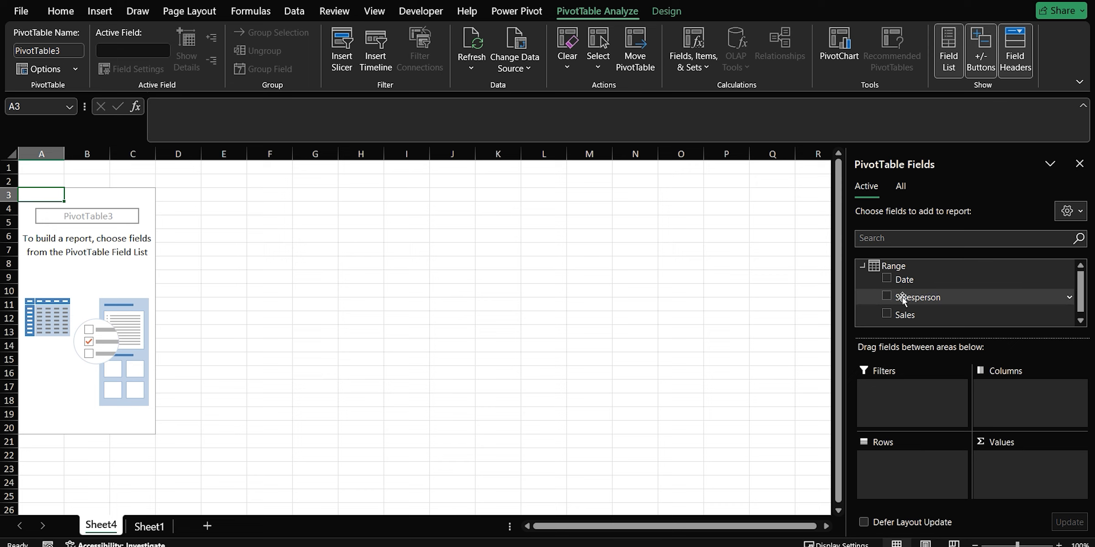
{"action": "left_click_drag", "start_coordinate": [902, 299], "coordinate": [894, 459]}
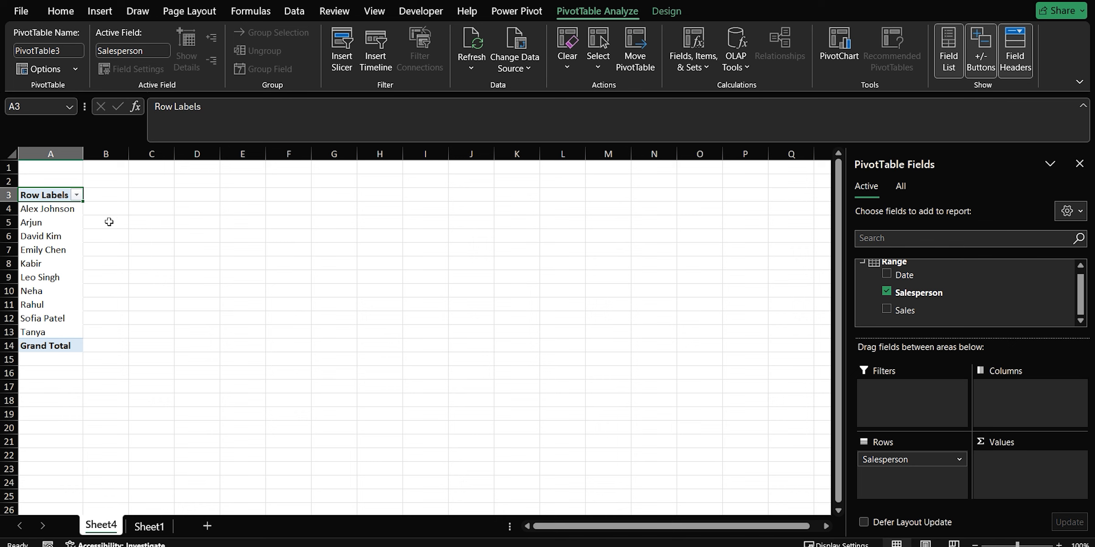
Step: Start a new measure named Total Sales in the Range table with the formula =SUM([Sales])
{"action": "left_click", "coordinate": [517, 11]}
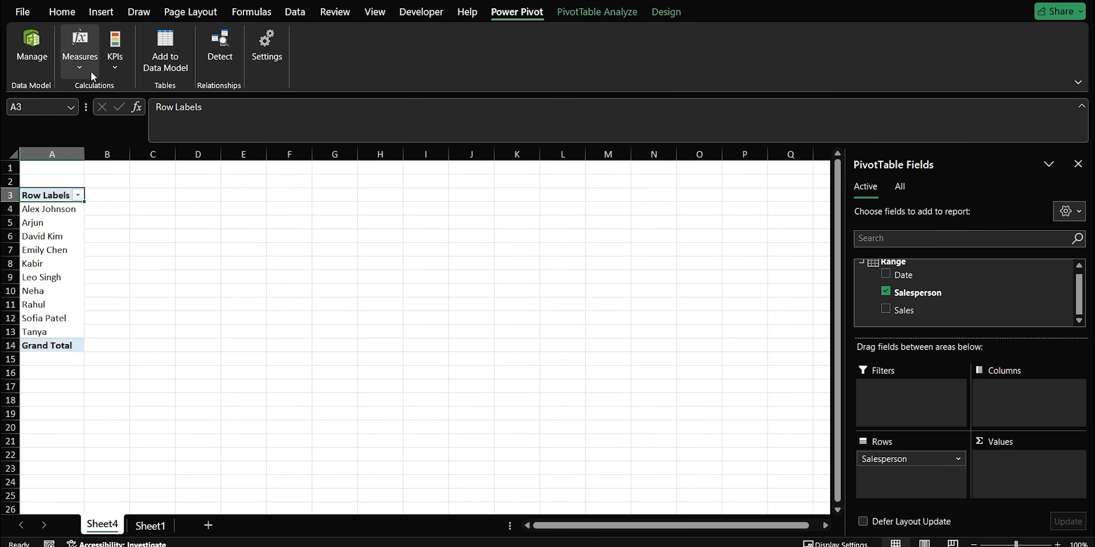
{"action": "left_click", "coordinate": [87, 69]}
{"action": "left_click", "coordinate": [88, 84]}
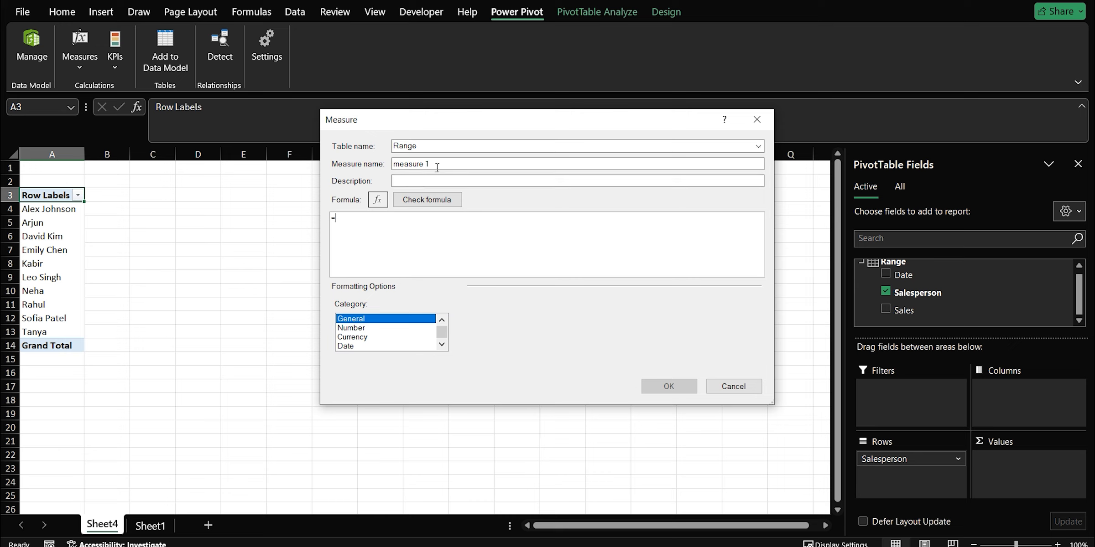
{"action": "type", "text": "Total Sales"}
{"action": "left_click", "coordinate": [377, 232]}
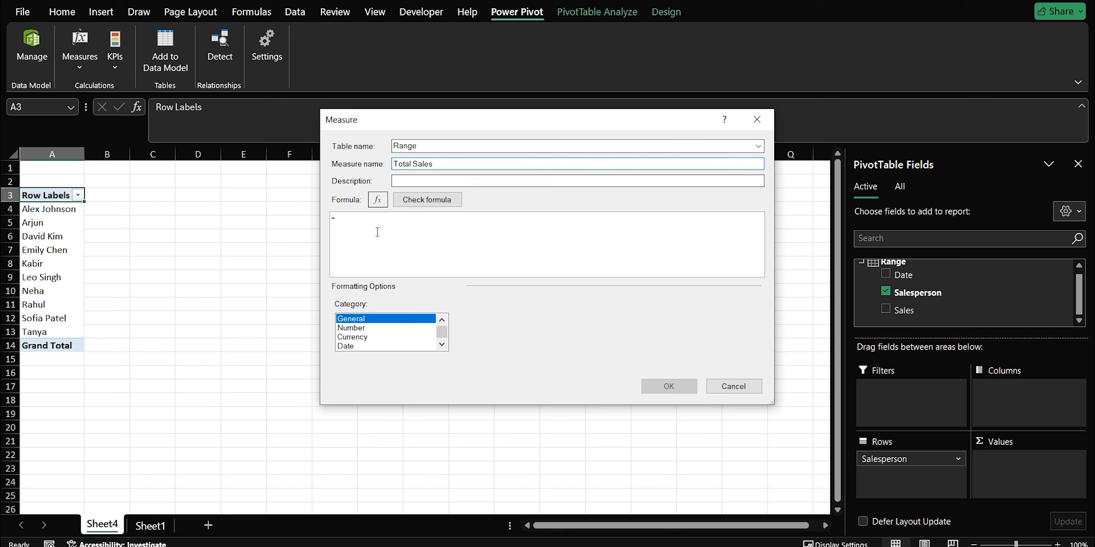
{"action": "type", "text": "Su"}
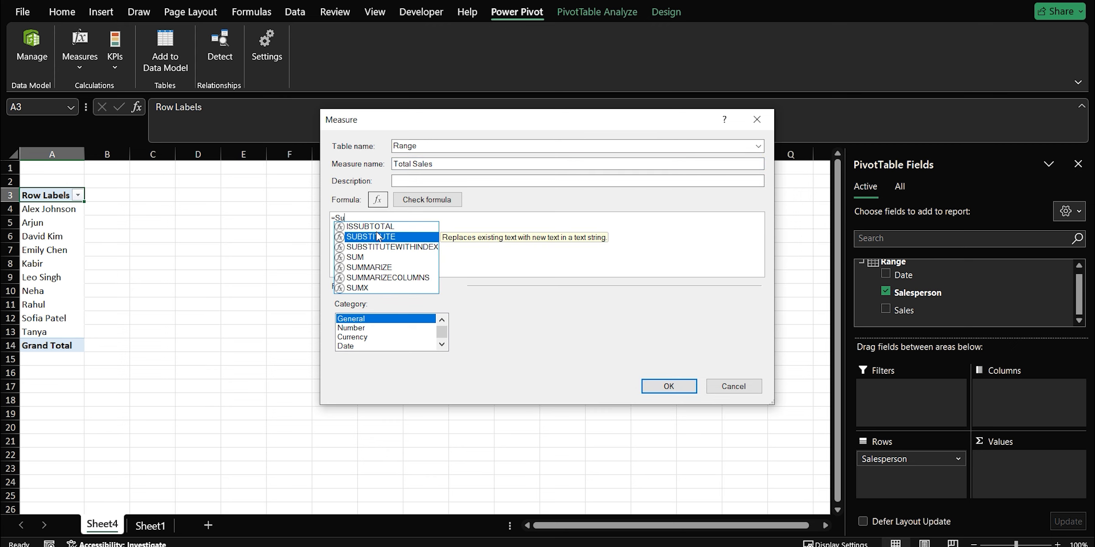
{"action": "type", "text": "m"}
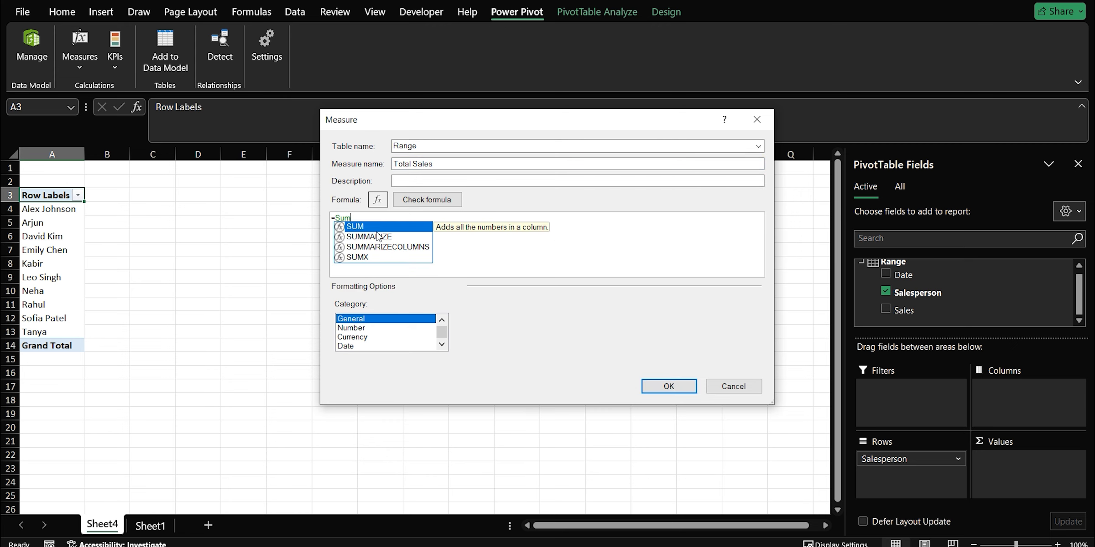
{"action": "key", "text": "Tab"}
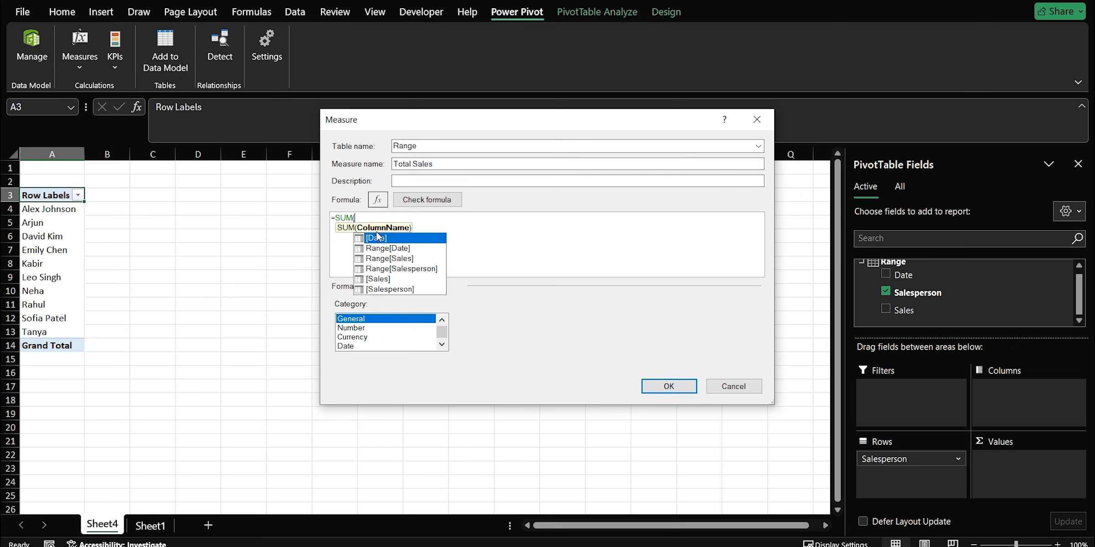
{"action": "left_click", "coordinate": [379, 279]}
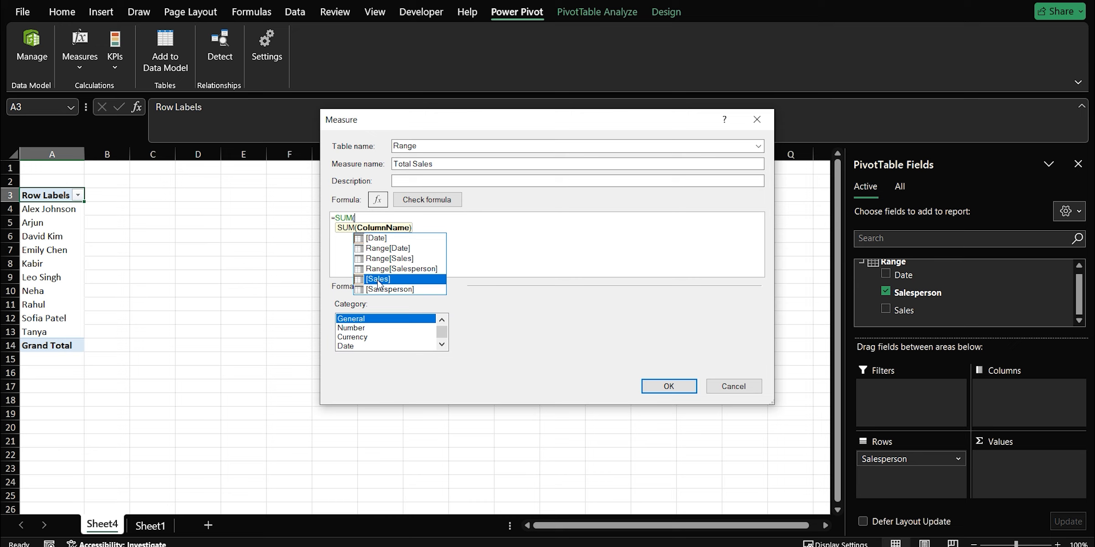
{"action": "double_click", "coordinate": [379, 280]}
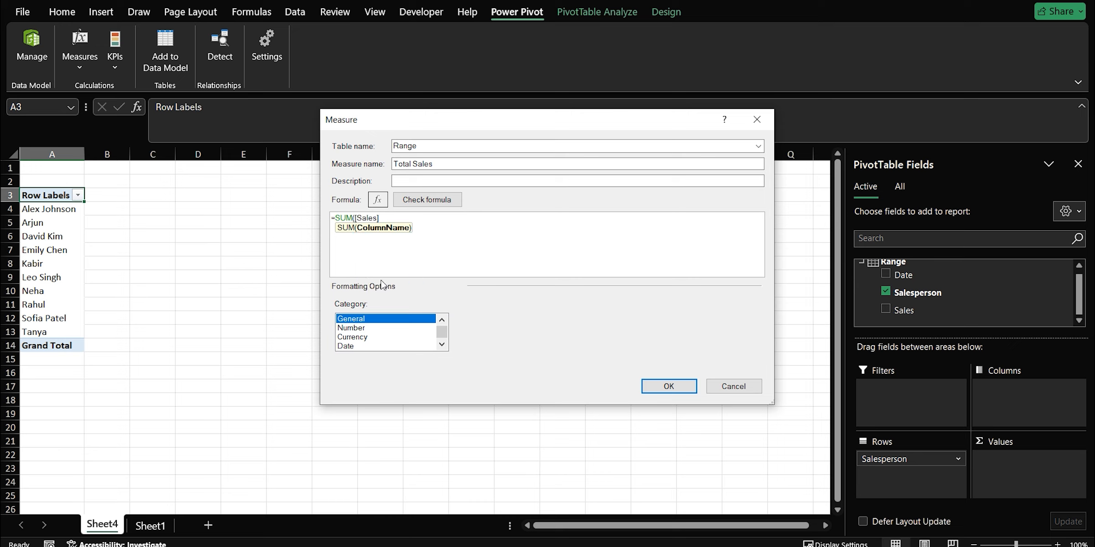
{"action": "type", "text": ")"}
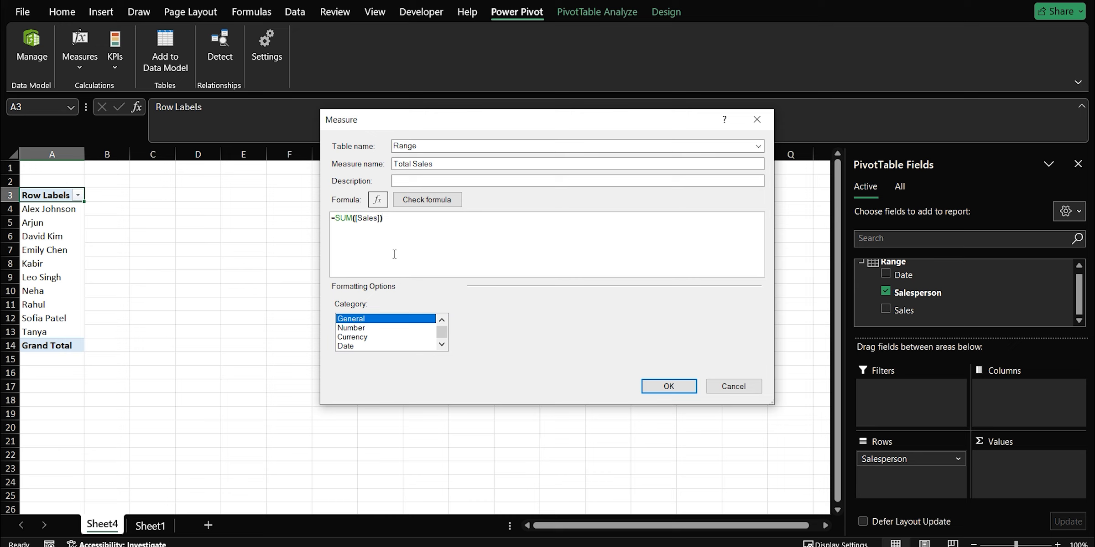
Step: Format the Total Sales measure as a whole number with the 1000 separator and create it
{"action": "left_click", "coordinate": [355, 328]}
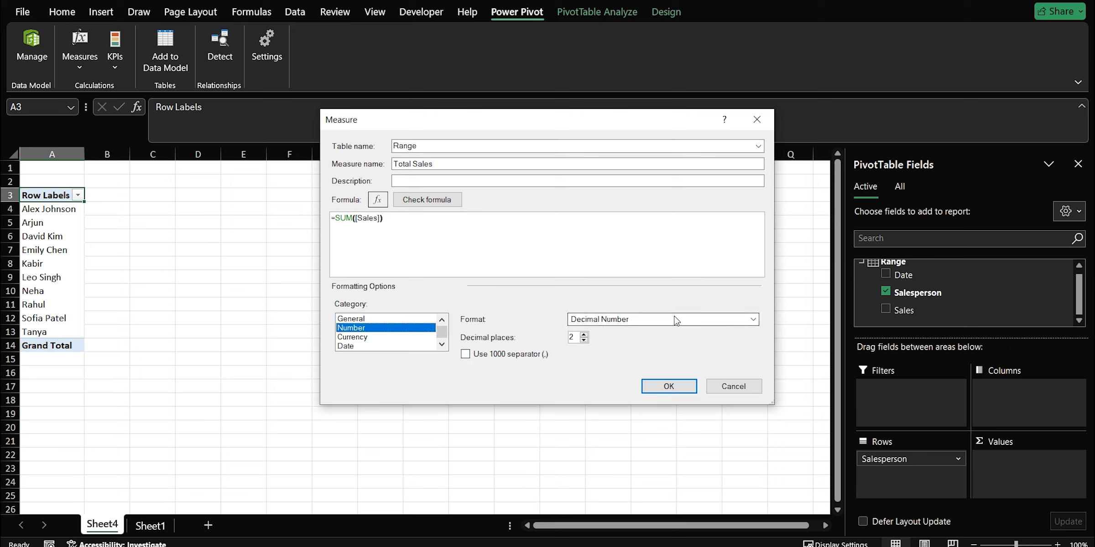
{"action": "left_click", "coordinate": [671, 319]}
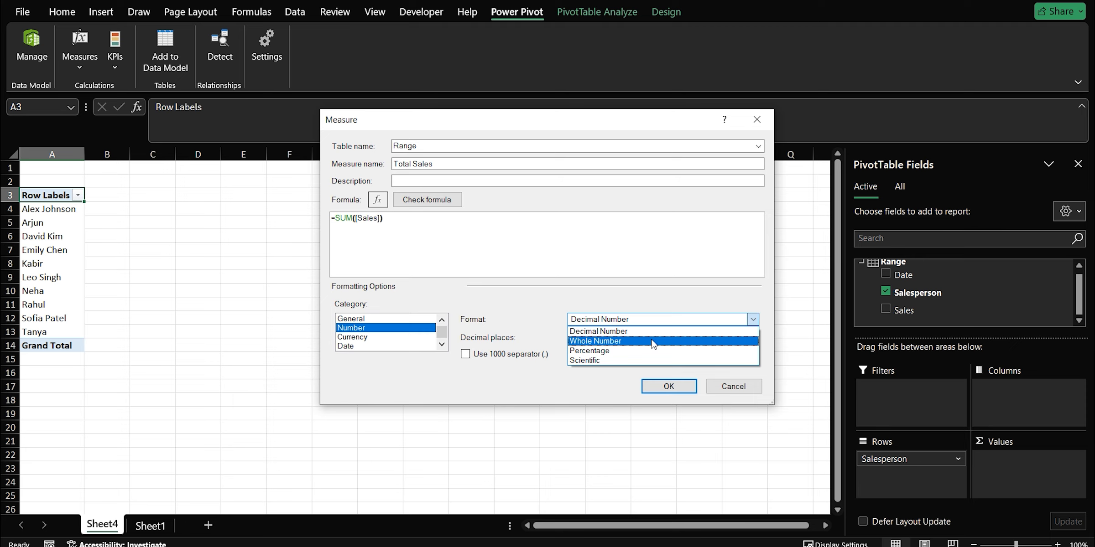
{"action": "left_click", "coordinate": [653, 343]}
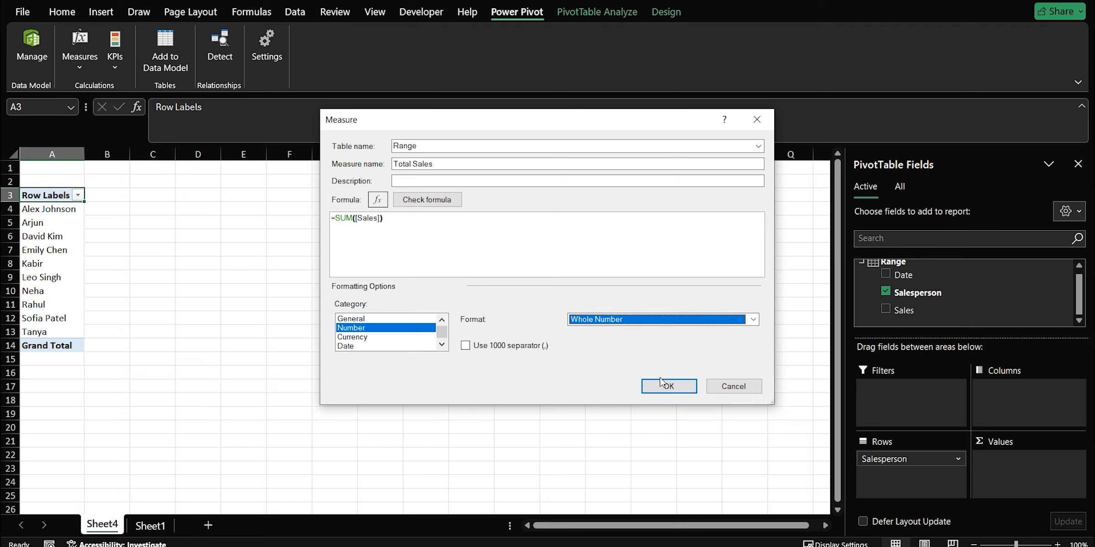
{"action": "left_click", "coordinate": [466, 346]}
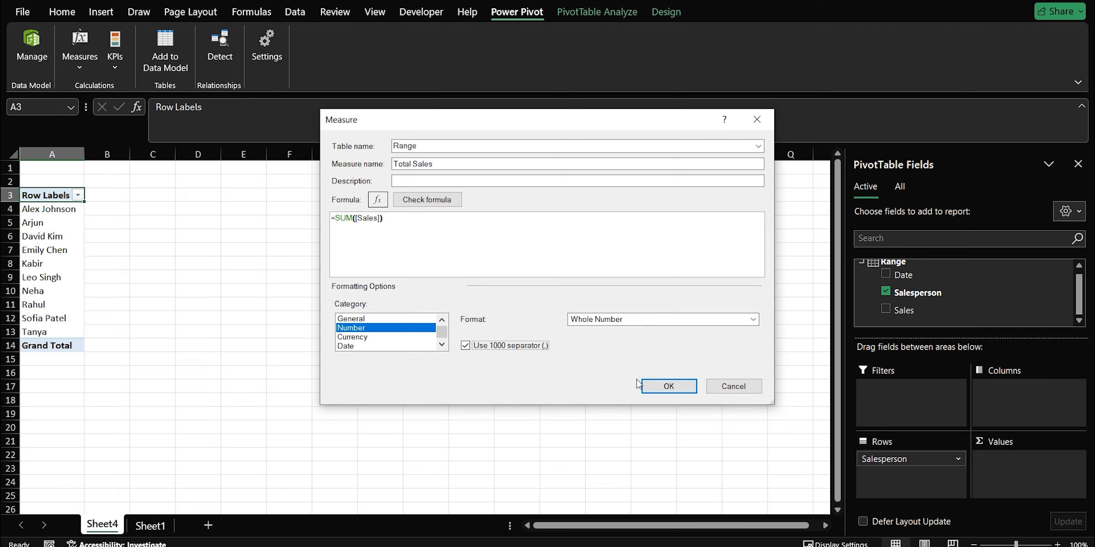
{"action": "left_click", "coordinate": [659, 387]}
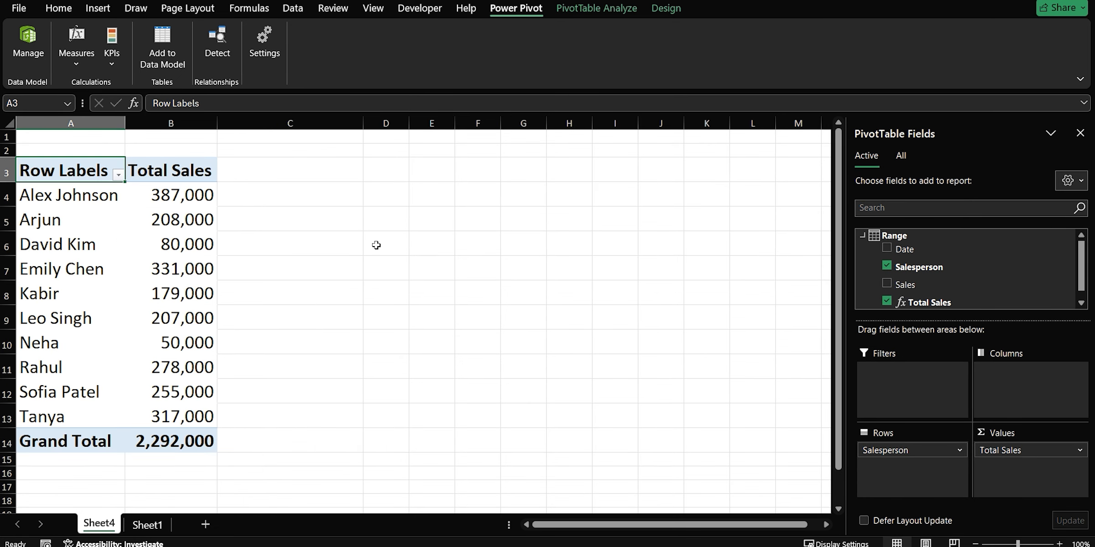
Step: Start a new KPI based on Total Sales with an absolute target value of 400000
{"action": "left_click", "coordinate": [120, 68]}
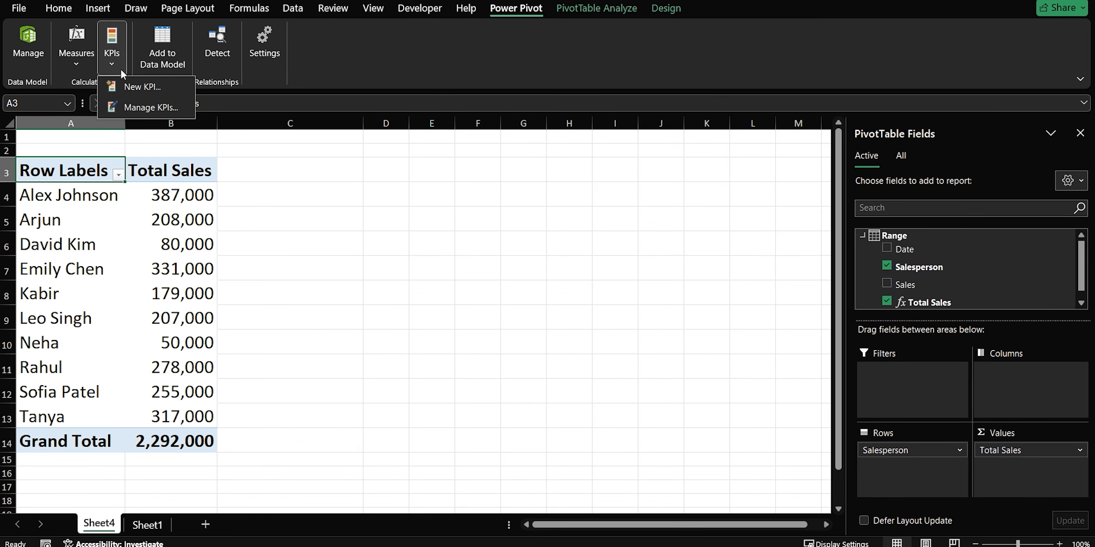
{"action": "left_click", "coordinate": [140, 86]}
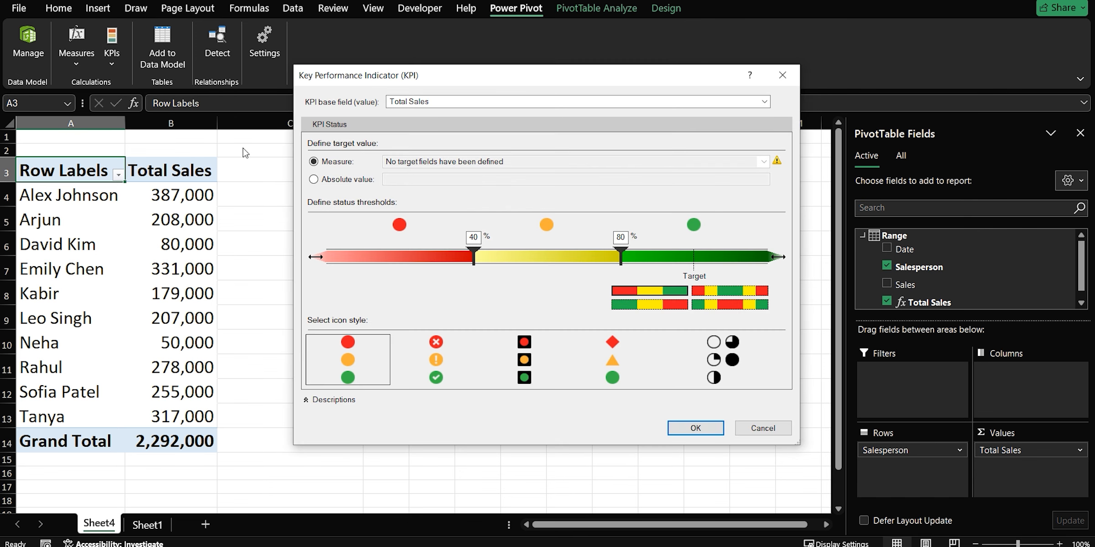
{"action": "left_click", "coordinate": [313, 179]}
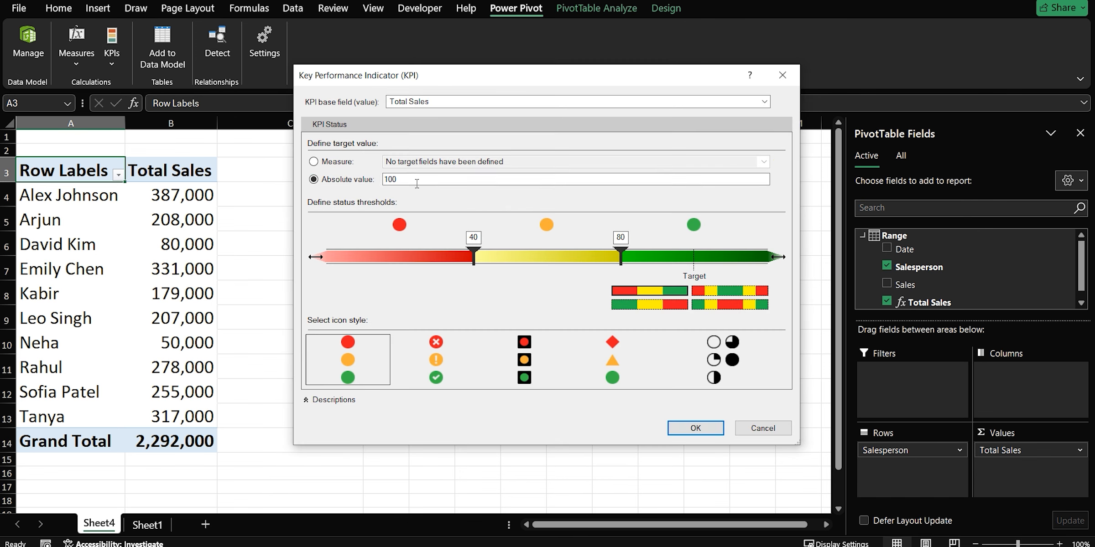
{"action": "double_click", "coordinate": [417, 182]}
{"action": "type", "text": "40"}
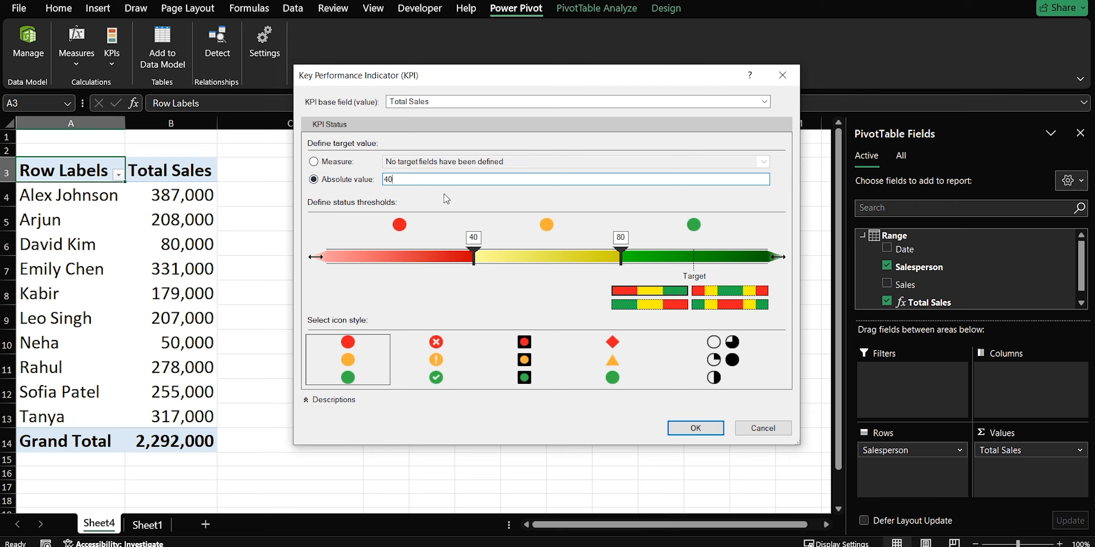
{"action": "type", "text": "0000"}
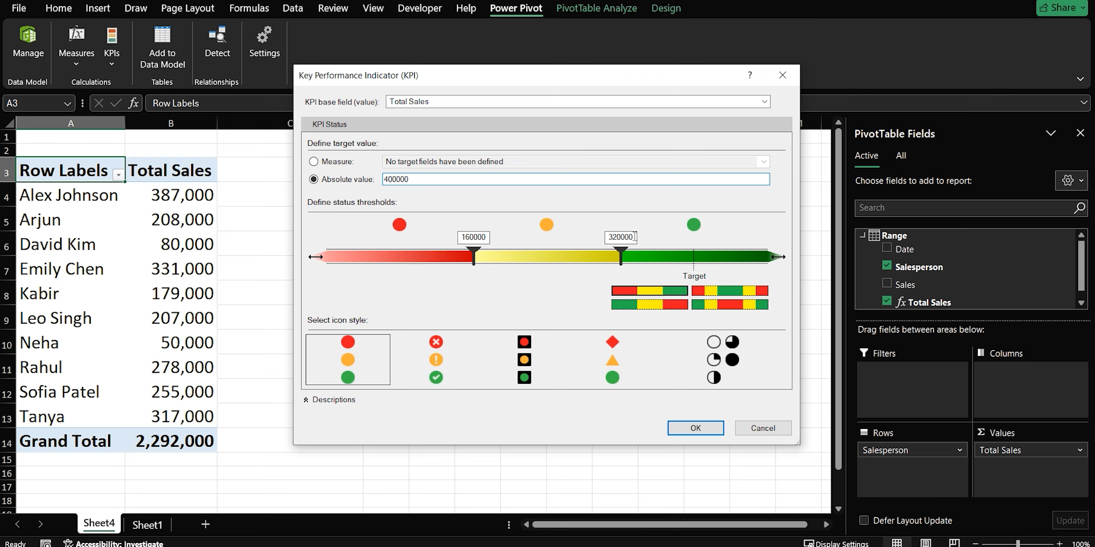
Step: Set the KPI's upper status threshold to 300000 and the lower one to 250000
{"action": "double_click", "coordinate": [634, 236]}
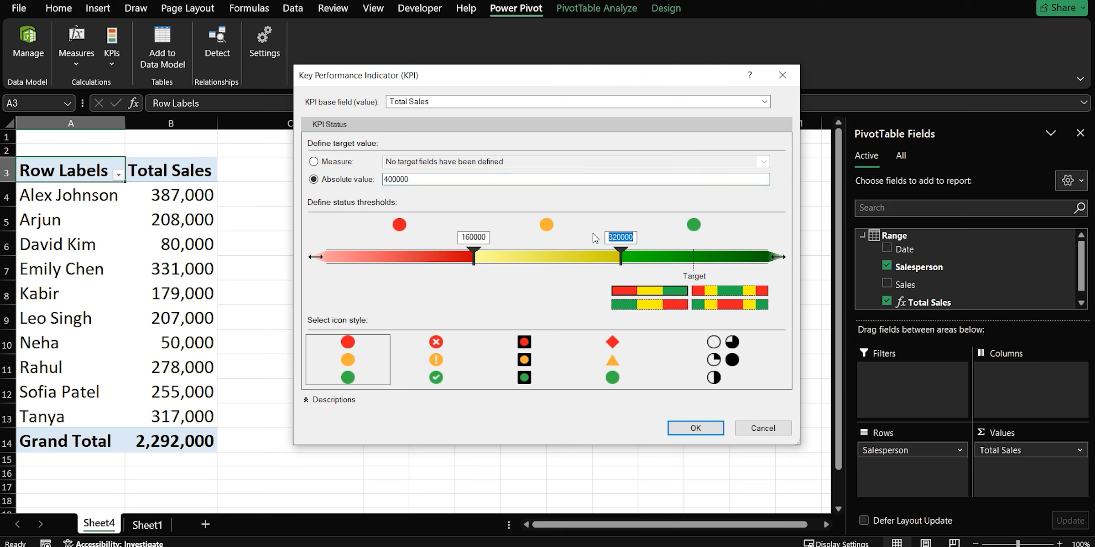
{"action": "type", "text": "300000"}
{"action": "left_click", "coordinate": [487, 239]}
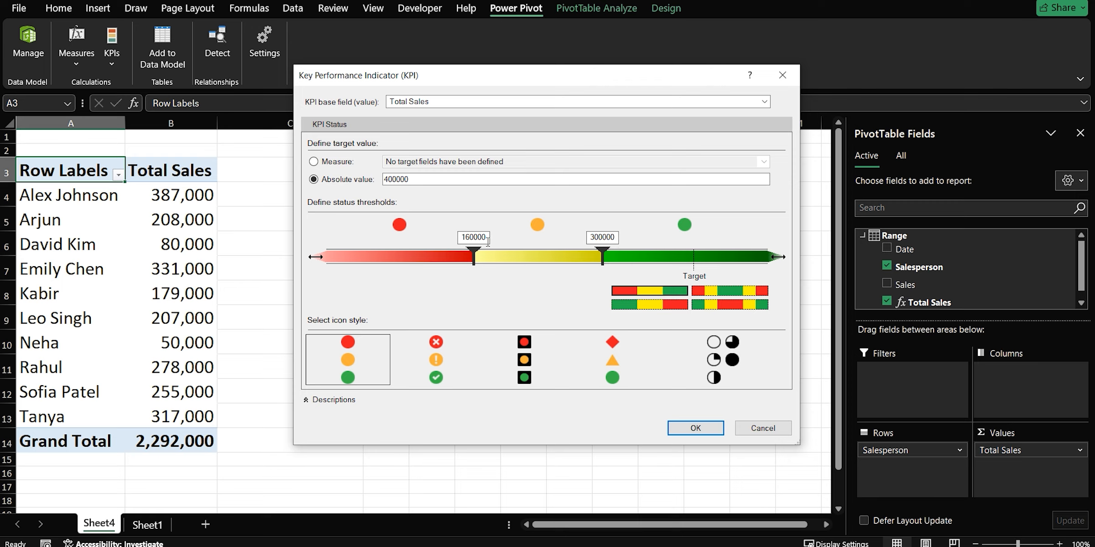
{"action": "left_click_drag", "start_coordinate": [487, 239], "coordinate": [459, 239]}
{"action": "type", "text": "250000"}
Step: Create the KPI with the cross, exclamation and check mark icon style, and show its Status as icons in the PivotTable
{"action": "left_click", "coordinate": [446, 354]}
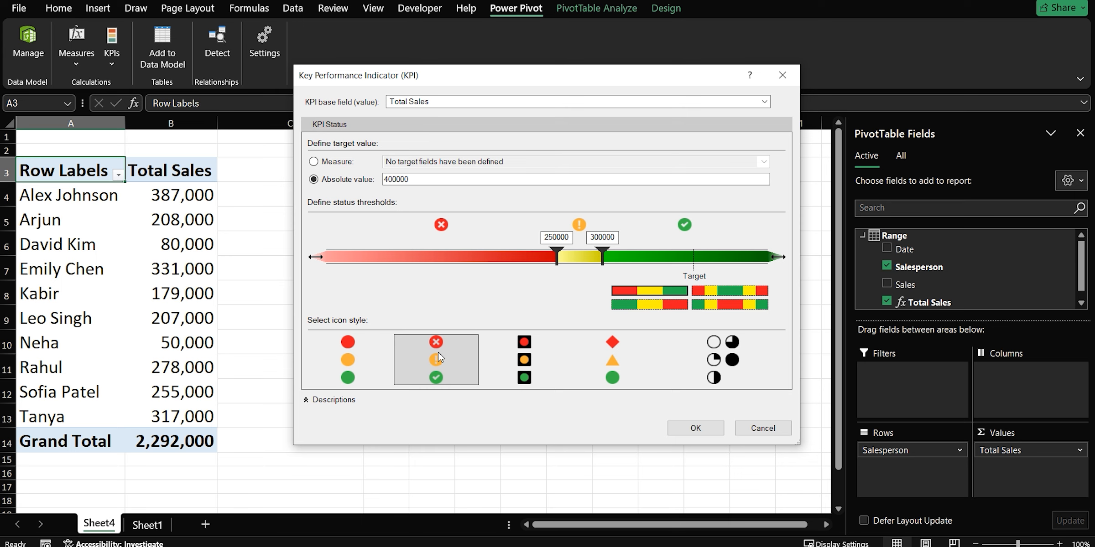
{"action": "left_click", "coordinate": [694, 428]}
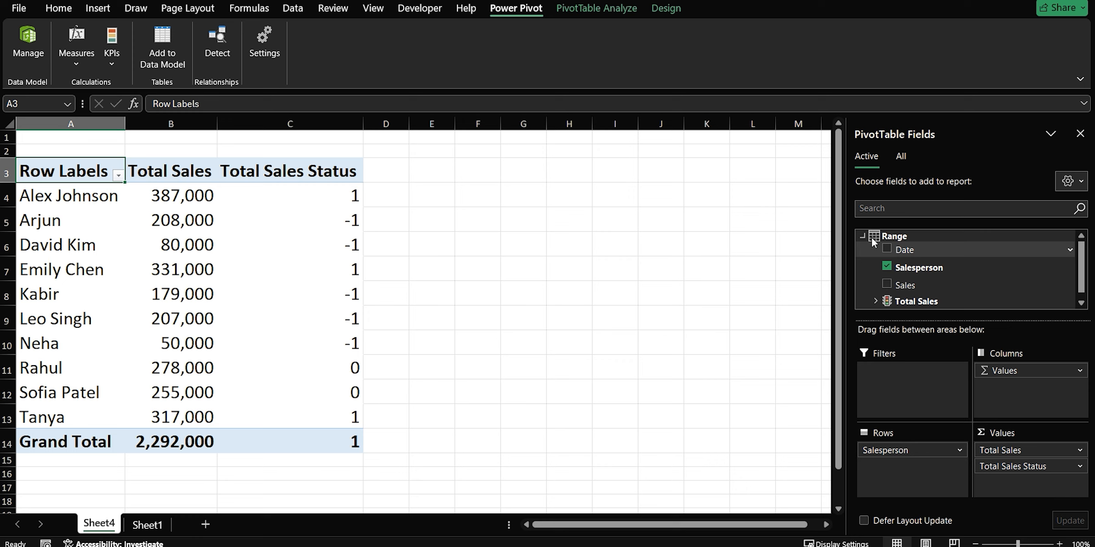
{"action": "left_click", "coordinate": [875, 301]}
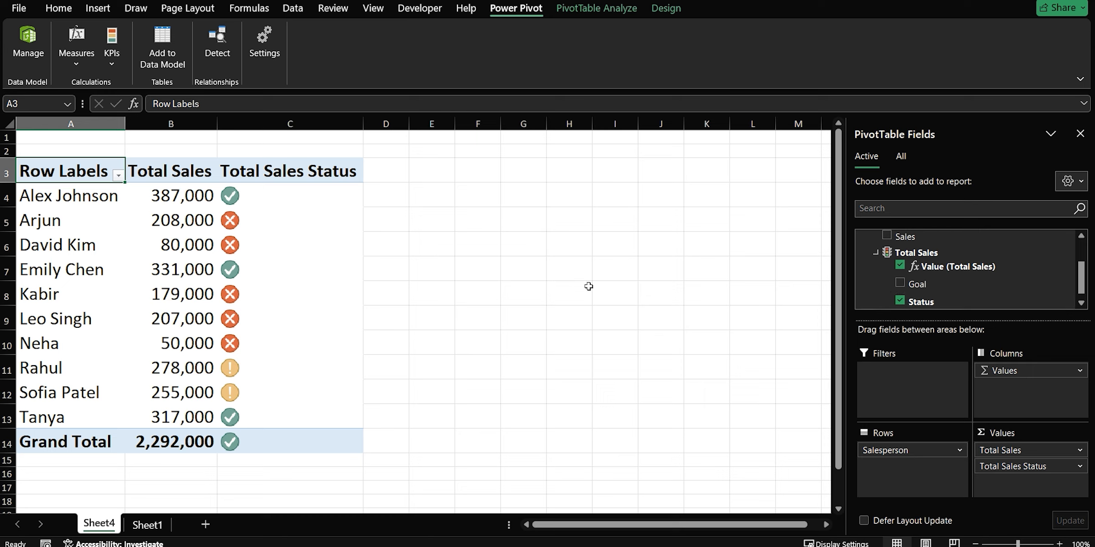
Step: Change the sales value in cell C5 of Sheet1 to 500000
{"action": "left_click", "coordinate": [153, 526]}
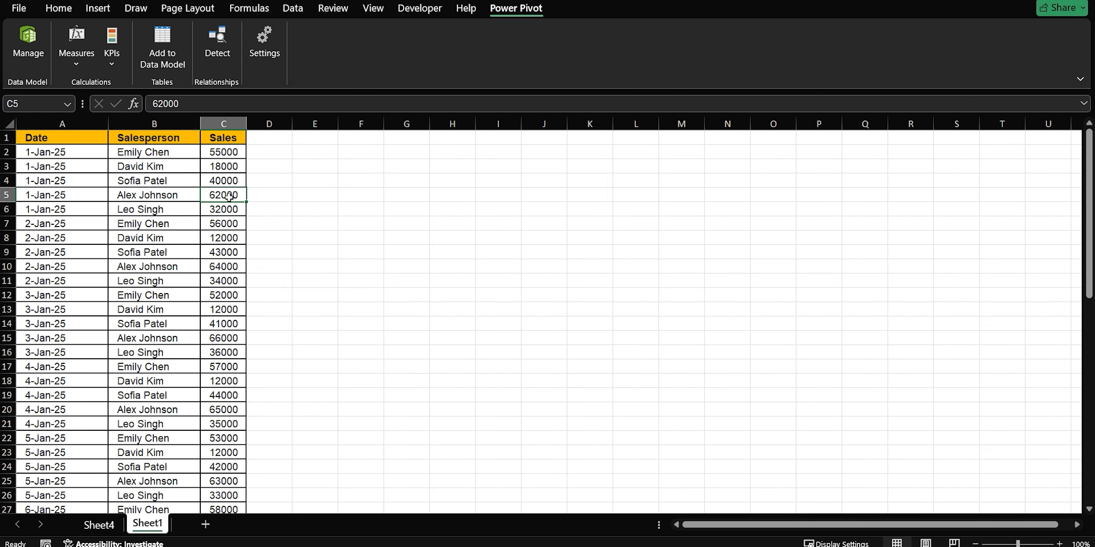
{"action": "type", "text": "500"}
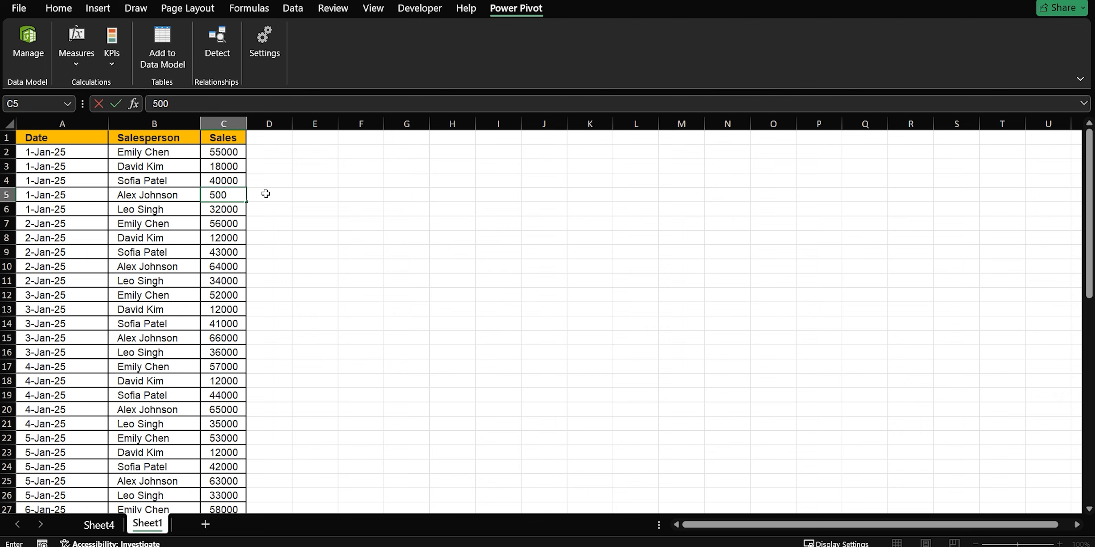
{"action": "type", "text": "000"}
{"action": "left_click", "coordinate": [276, 200]}
Step: Refresh the PivotTable on Sheet4 with the changed source data
{"action": "left_click", "coordinate": [109, 529]}
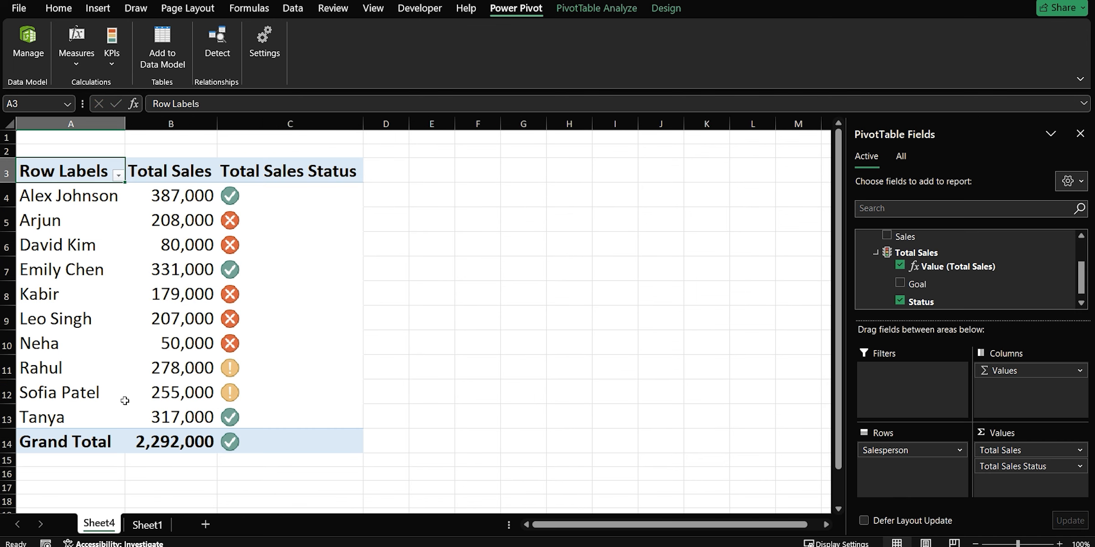
{"action": "right_click", "coordinate": [87, 180]}
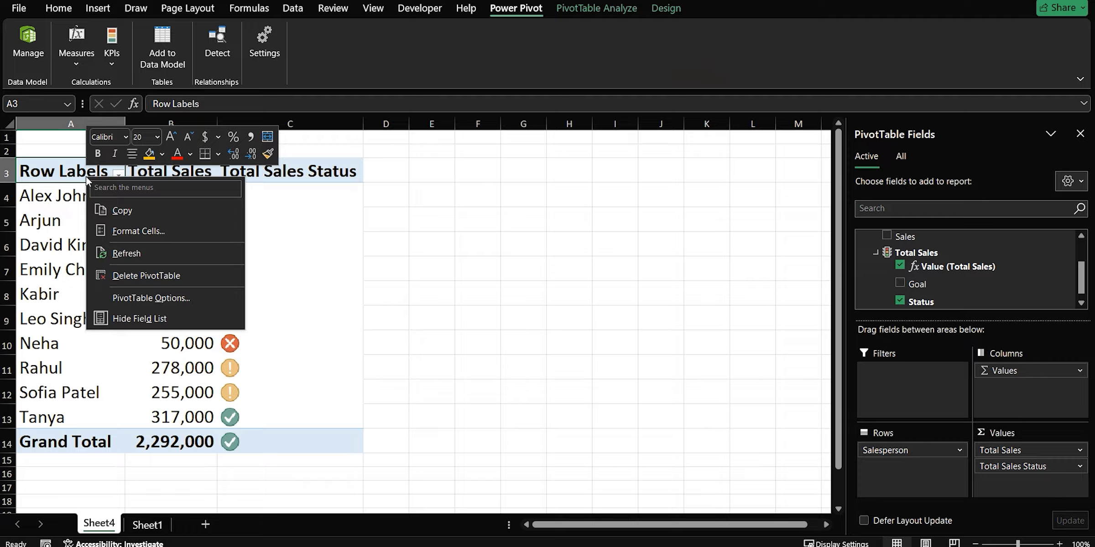